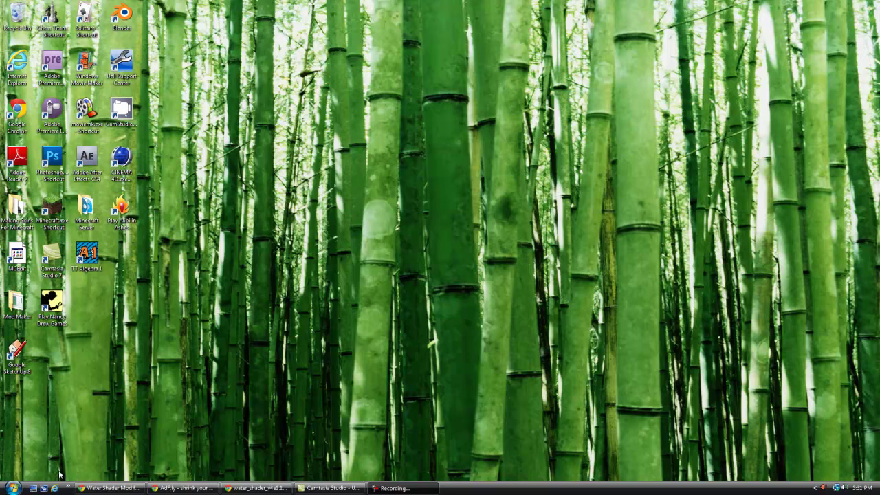
Switch to the browser window for the water_shader download.
{"action": "left_click", "coordinate": [236, 488]}
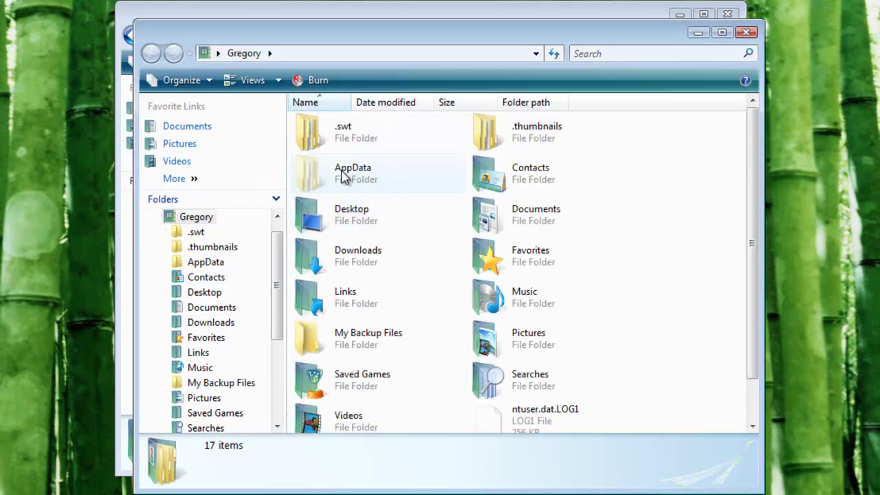
{"action": "double_click", "coordinate": [363, 177]}
{"action": "double_click", "coordinate": [329, 150]}
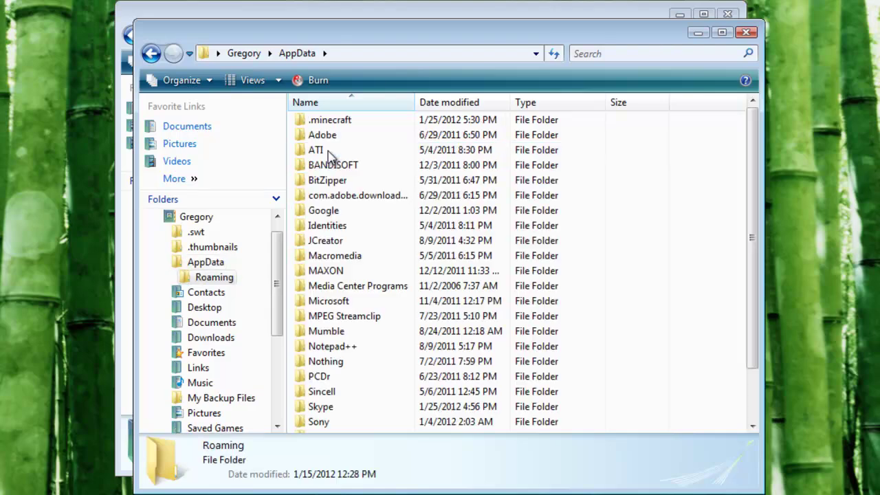
{"action": "double_click", "coordinate": [320, 119]}
{"action": "left_click", "coordinate": [745, 33]}
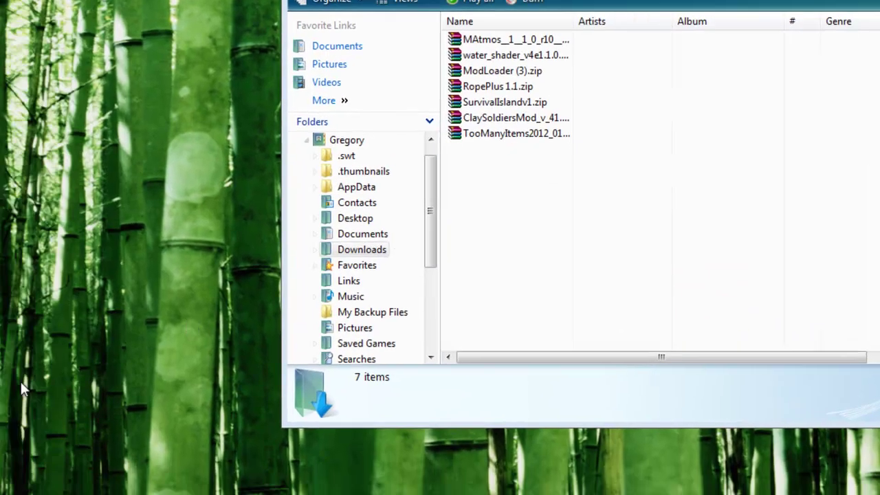
Find the Roaming folder by searching Windows for %appdata%, and open the bin folder inside .minecraft.
{"action": "left_click", "coordinate": [24, 493]}
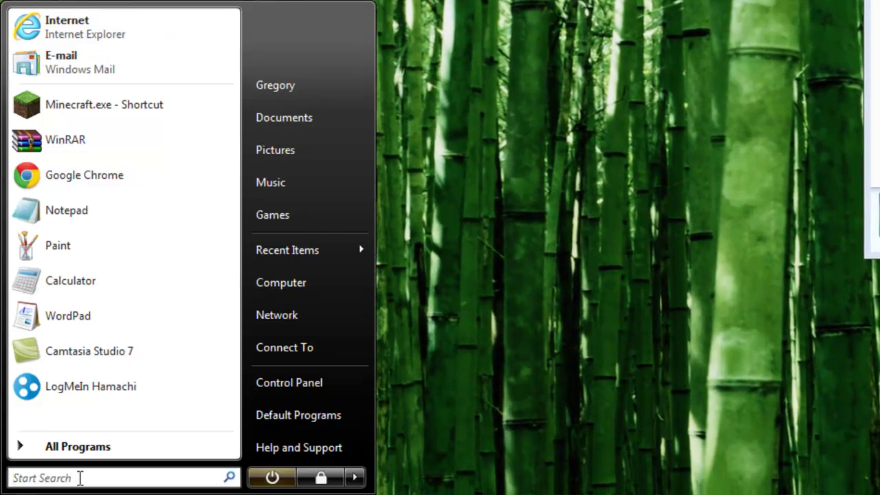
{"action": "left_click", "coordinate": [80, 477]}
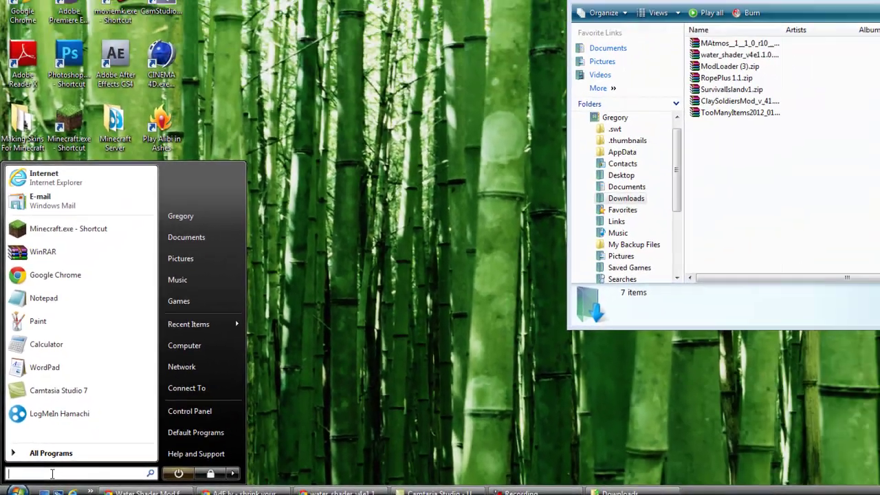
{"action": "type", "text": "%"}
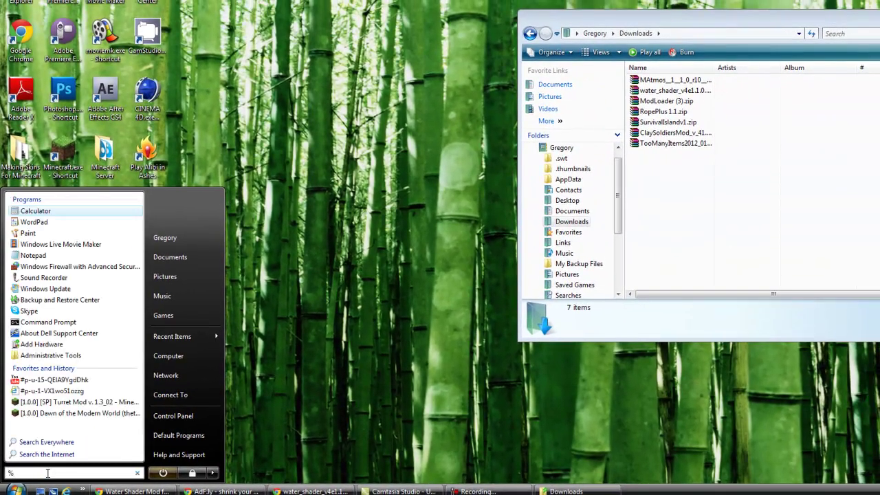
{"action": "type", "text": "appdata"}
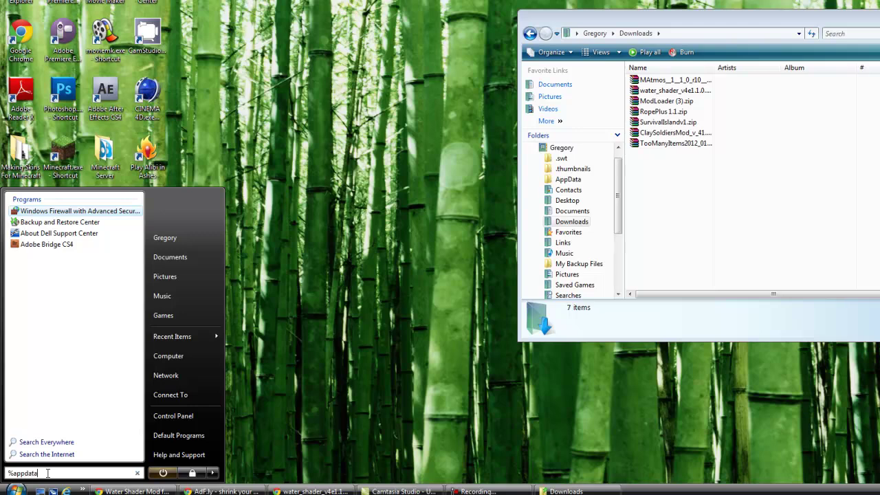
{"action": "type", "text": "%"}
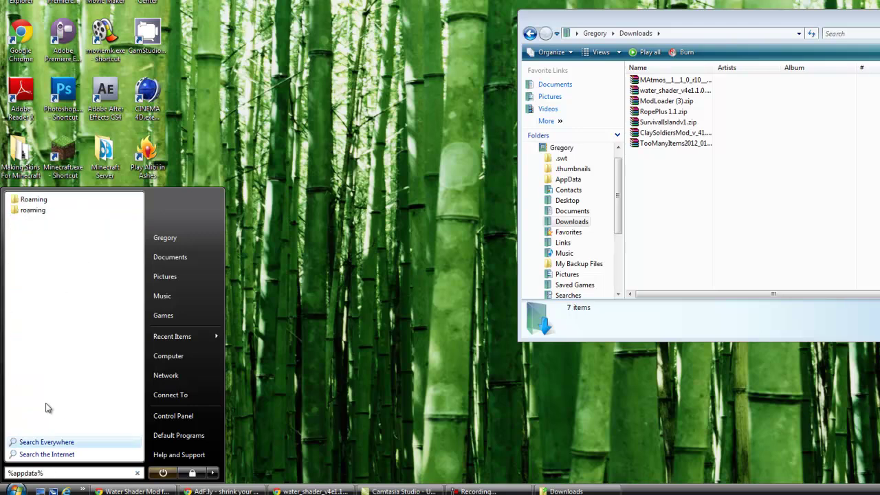
{"action": "left_click", "coordinate": [33, 211]}
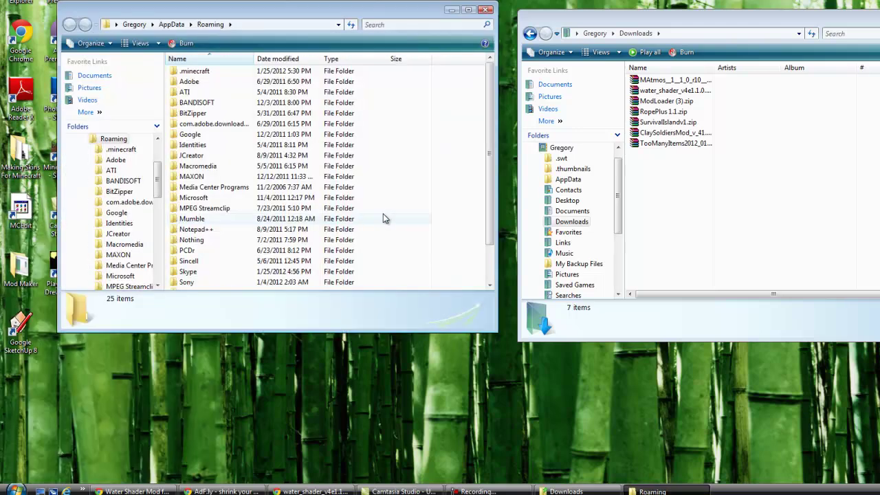
{"action": "double_click", "coordinate": [207, 72]}
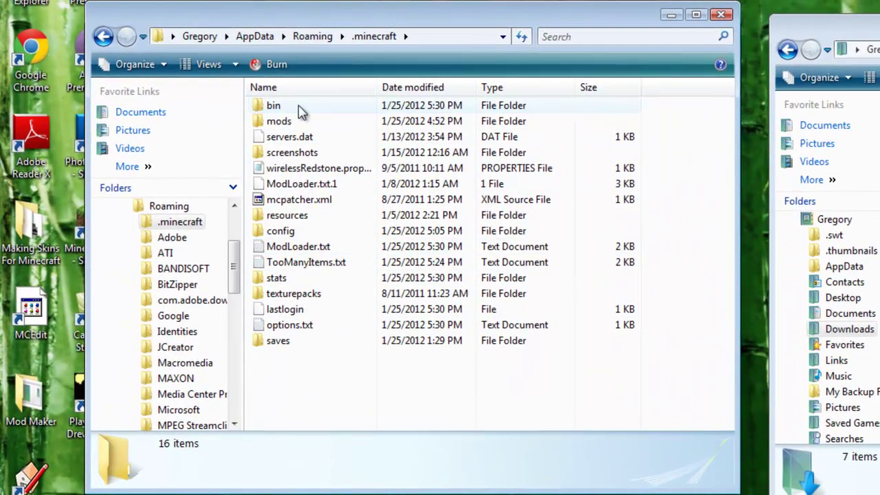
{"action": "double_click", "coordinate": [298, 108]}
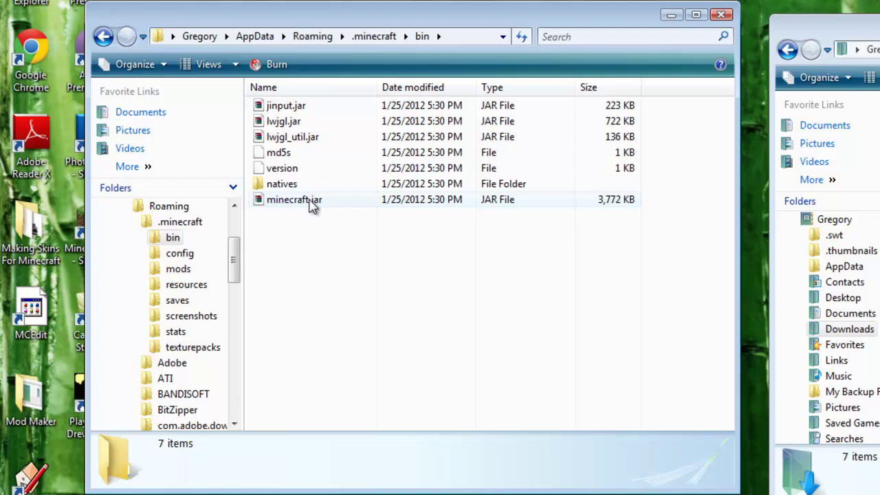
Open minecraft.jar as an archive in WinRAR and delete its META-INF folder.
{"action": "double_click", "coordinate": [302, 200]}
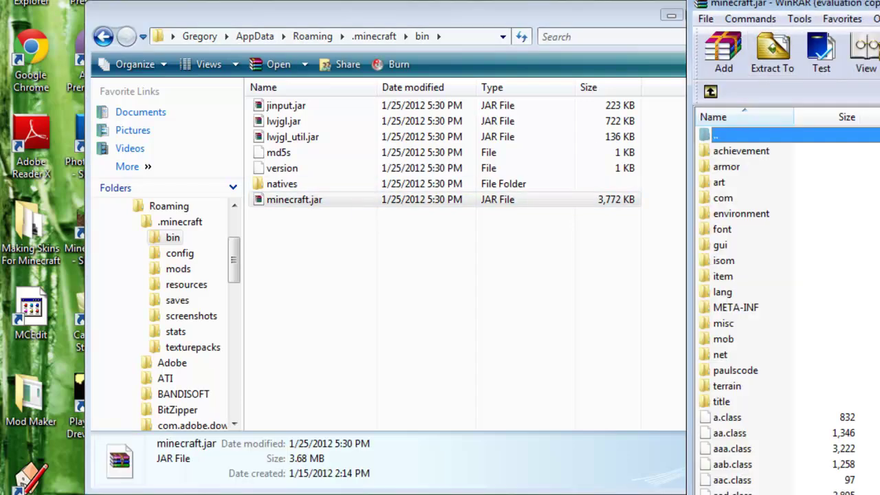
{"action": "key", "text": "Escape"}
{"action": "left_click_drag", "start_coordinate": [855, 3], "coordinate": [249, 12]}
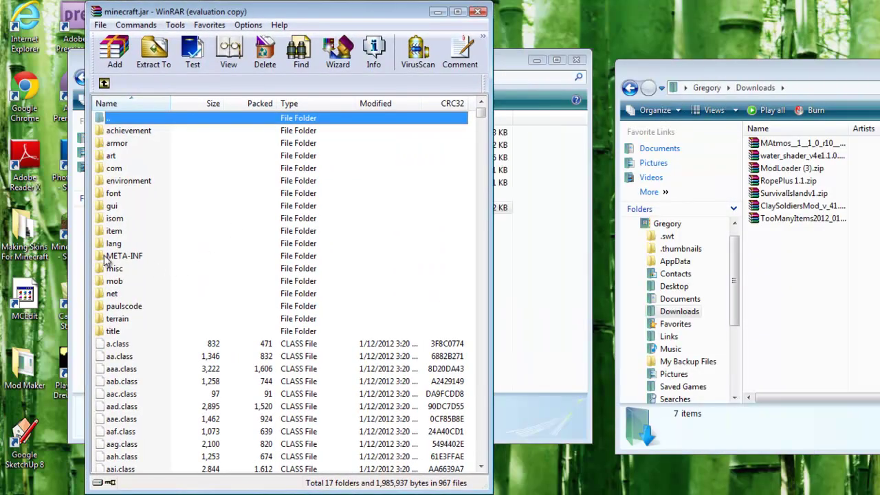
{"action": "left_click", "coordinate": [143, 257]}
{"action": "right_click", "coordinate": [143, 257]}
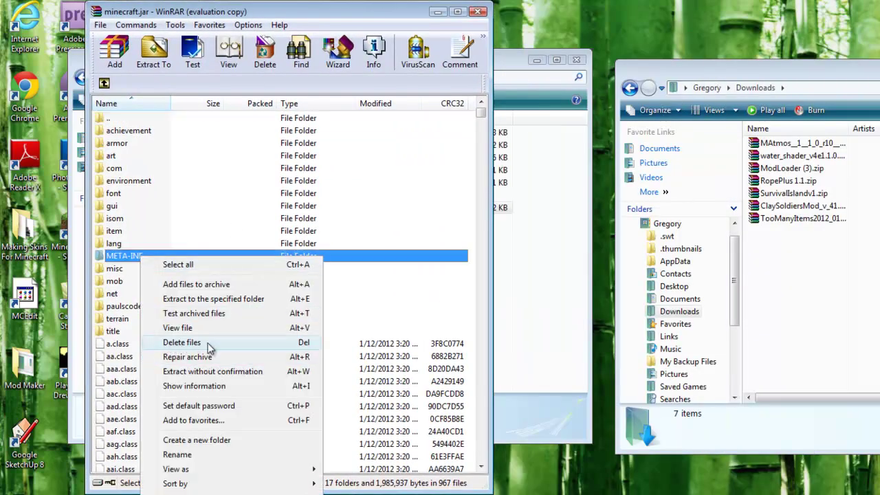
{"action": "left_click", "coordinate": [210, 343]}
{"action": "left_click", "coordinate": [646, 326]}
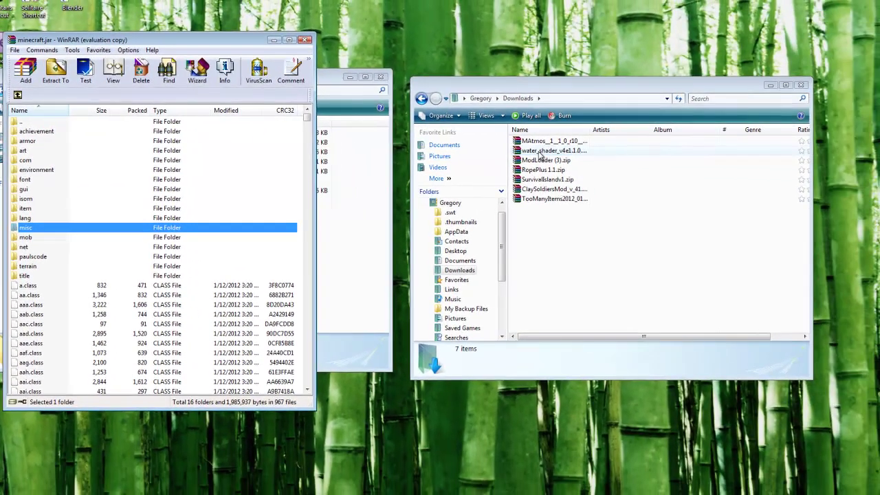
Open water_shader_v4e1.1.0.zip from Downloads beside the minecraft.jar archive and go into its Minecraft folder.
{"action": "double_click", "coordinate": [629, 152]}
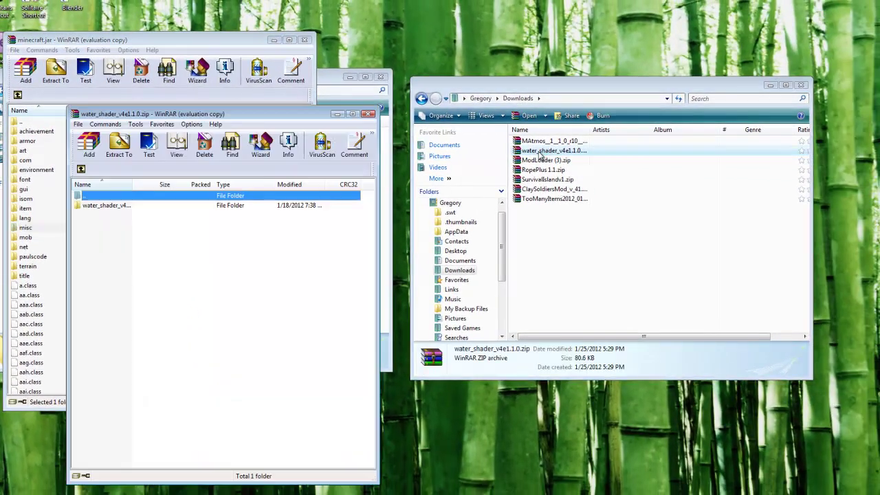
{"action": "left_click_drag", "start_coordinate": [249, 119], "coordinate": [584, 59]}
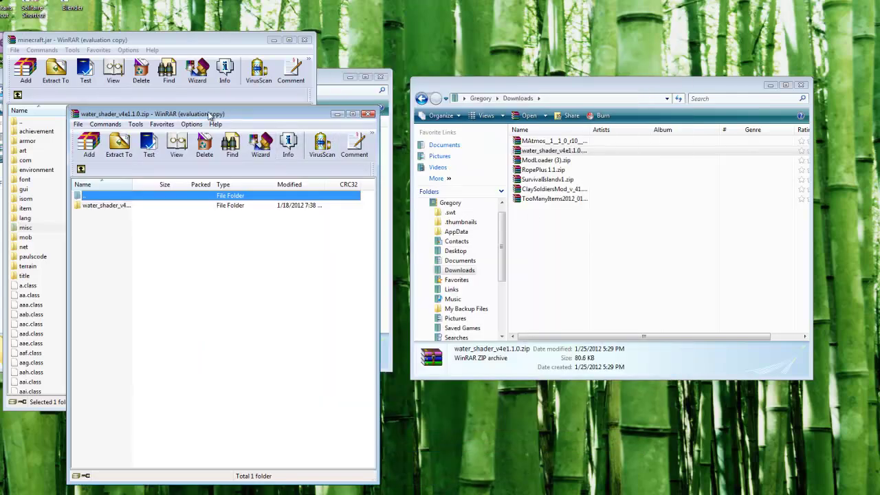
{"action": "left_click_drag", "start_coordinate": [209, 119], "coordinate": [546, 38]}
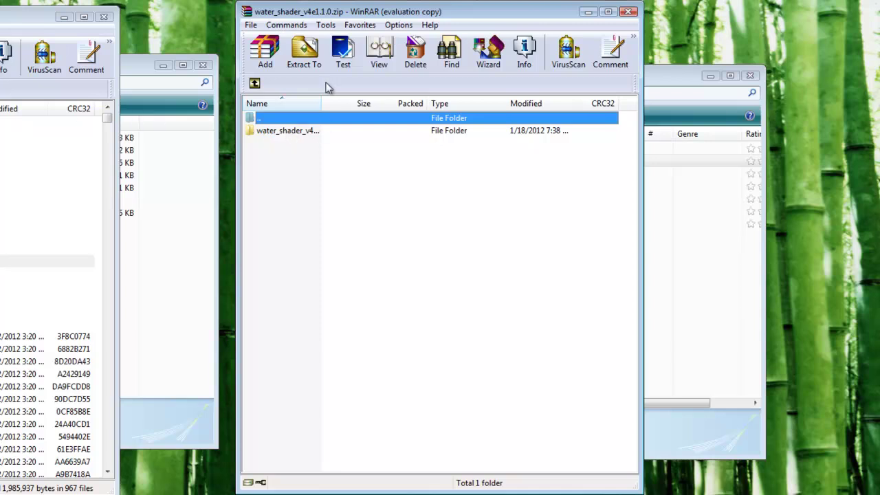
{"action": "double_click", "coordinate": [289, 136]}
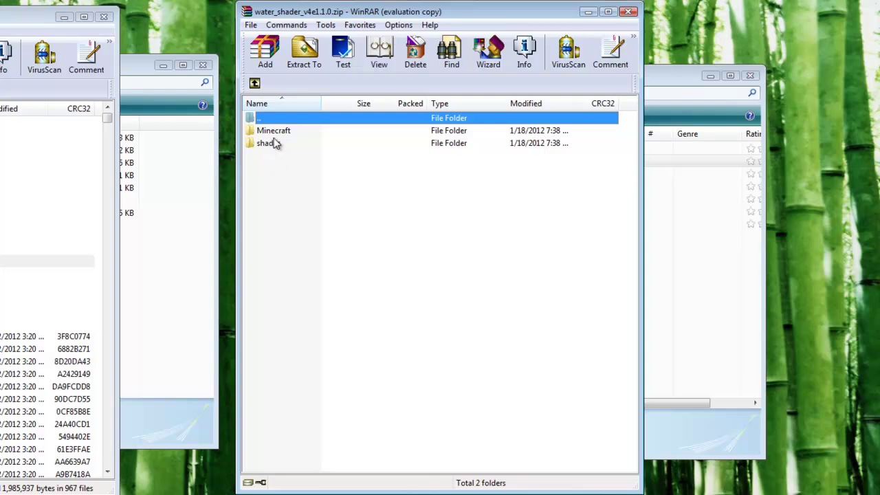
{"action": "double_click", "coordinate": [281, 133]}
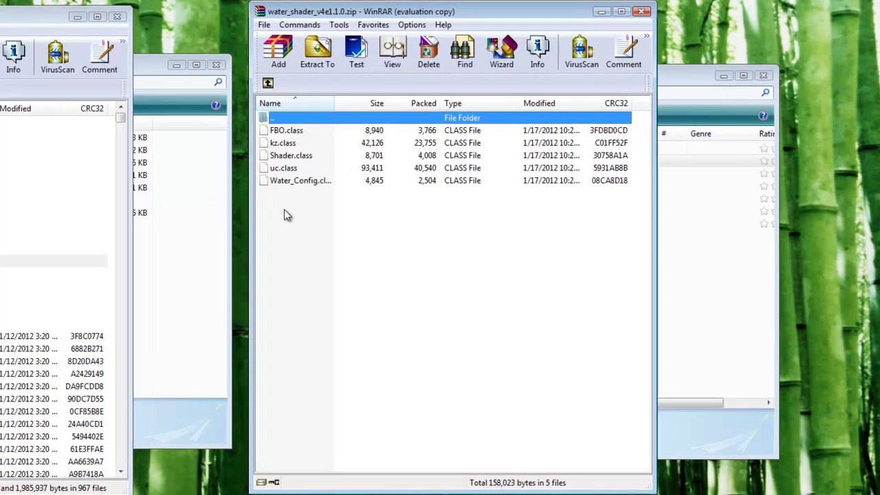
Add all five class files from the water shader's Minecraft folder to the minecraft.jar archive.
{"action": "left_click_drag", "start_coordinate": [270, 209], "coordinate": [272, 136]}
{"action": "left_click_drag", "start_coordinate": [545, 132], "coordinate": [317, 243]}
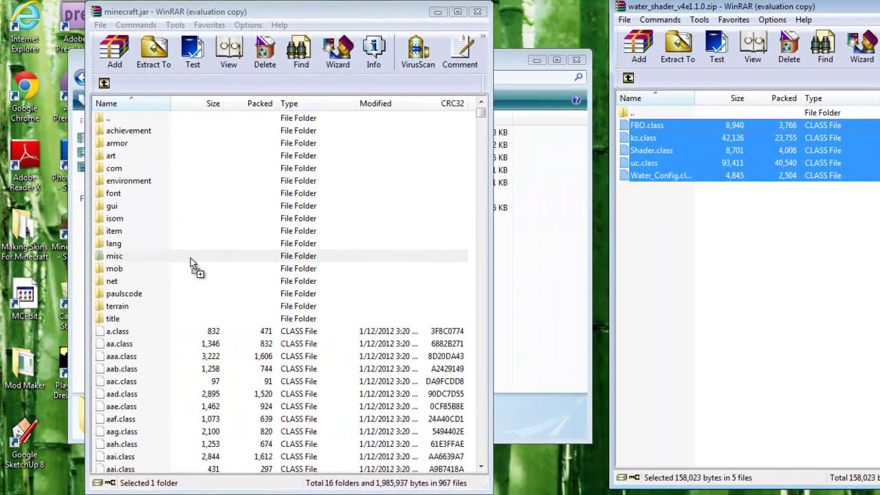
{"action": "left_click_drag", "start_coordinate": [190, 257], "coordinate": [190, 257]}
{"action": "left_click", "coordinate": [275, 361]}
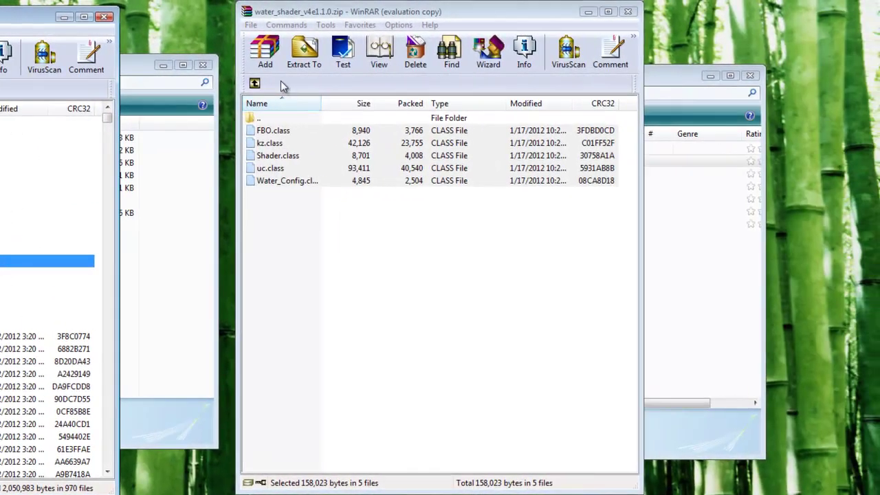
Close the minecraft.jar archive and copy the shader folder from the water shader archive into the bin folder.
{"action": "left_click", "coordinate": [337, 83]}
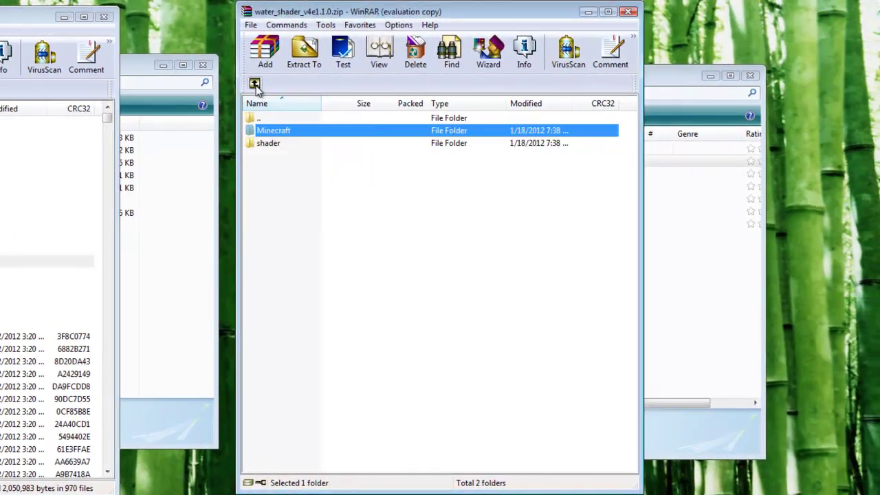
{"action": "left_click", "coordinate": [103, 16]}
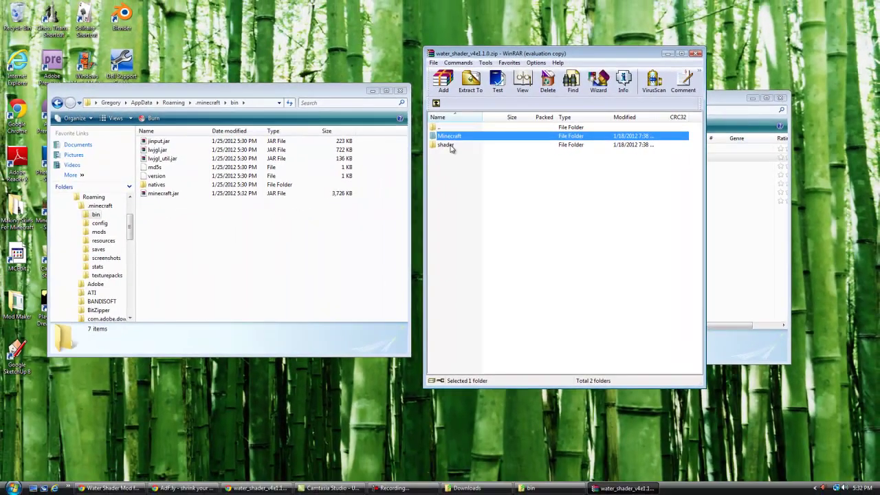
{"action": "left_click_drag", "start_coordinate": [268, 143], "coordinate": [194, 257]}
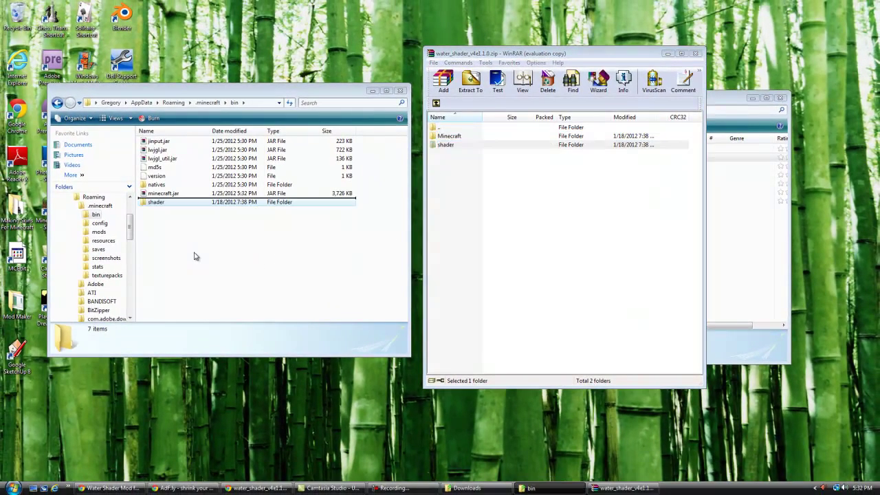
Close the bin folder, the water shader archive and the Downloads folder.
{"action": "left_click", "coordinate": [402, 91]}
{"action": "left_click", "coordinate": [695, 53]}
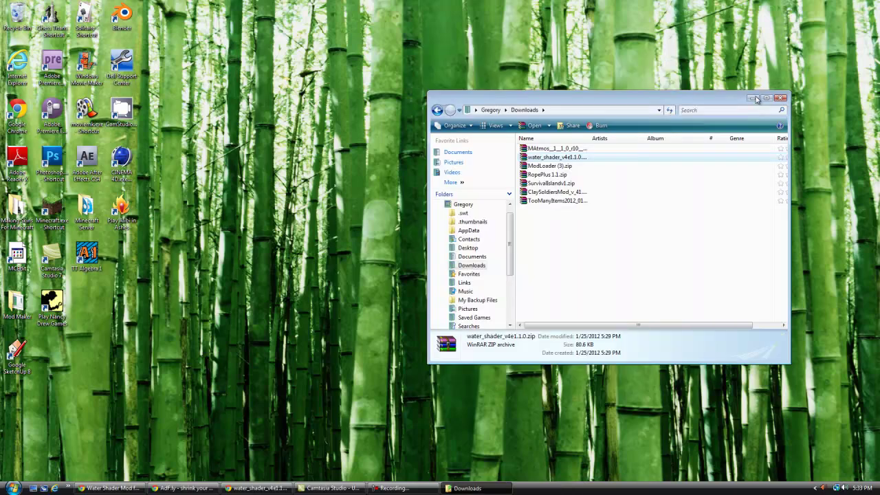
{"action": "left_click", "coordinate": [781, 99]}
Launch Minecraft with the saved login and load an existing singleplayer world.
{"action": "double_click", "coordinate": [51, 213]}
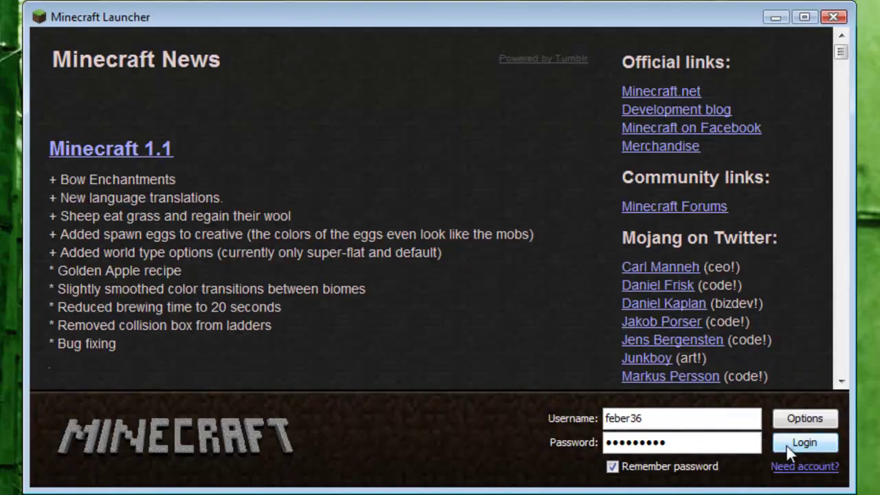
{"action": "left_click", "coordinate": [788, 445]}
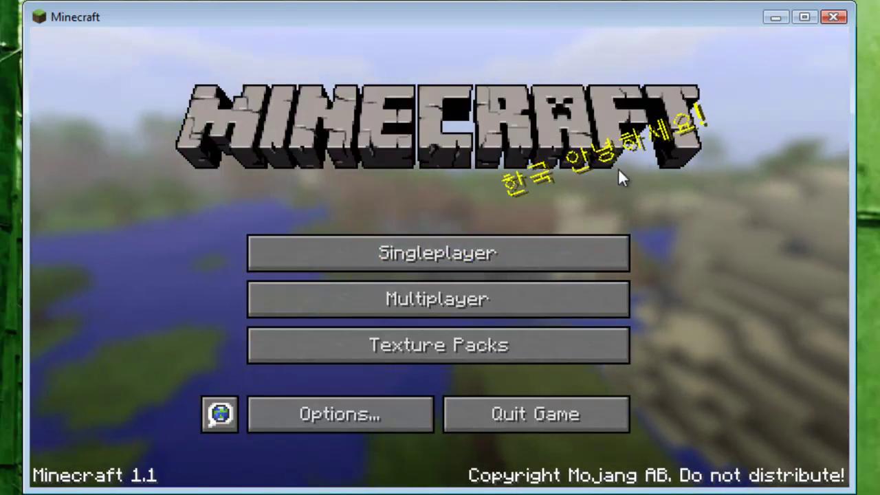
{"action": "left_click", "coordinate": [428, 255]}
{"action": "left_click", "coordinate": [312, 157]}
{"action": "left_click", "coordinate": [303, 412]}
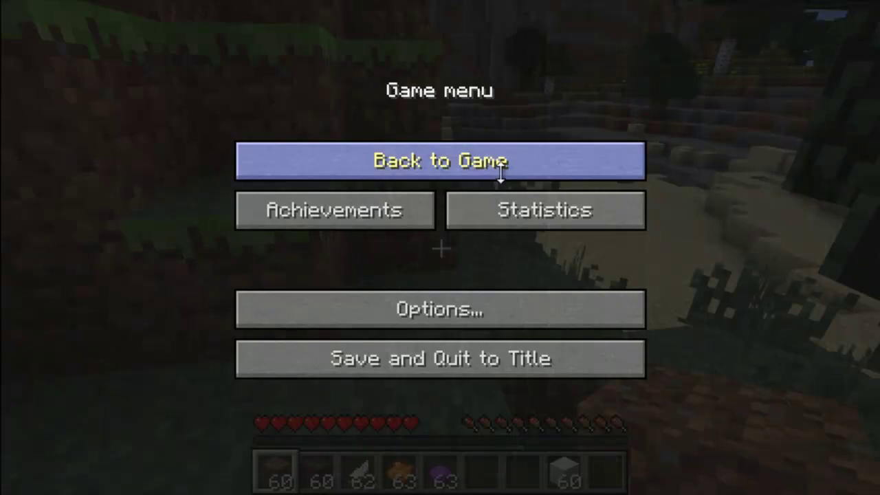
Resume the game and walk down to the sand to examine the shader effect on the water in the pit.
{"action": "left_click", "coordinate": [496, 173]}
{"action": "key", "text": "w"}
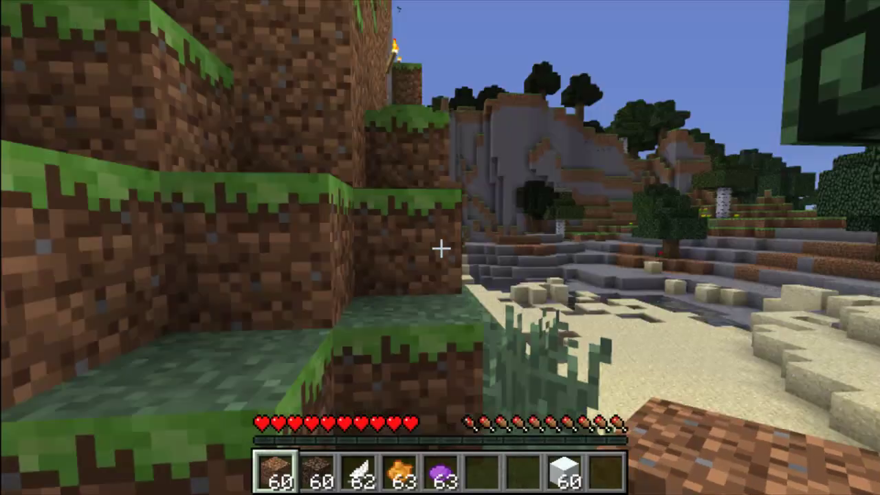
{"action": "key", "text": "space"}
{"action": "key", "text": "w"}
{"action": "key", "text": "space"}
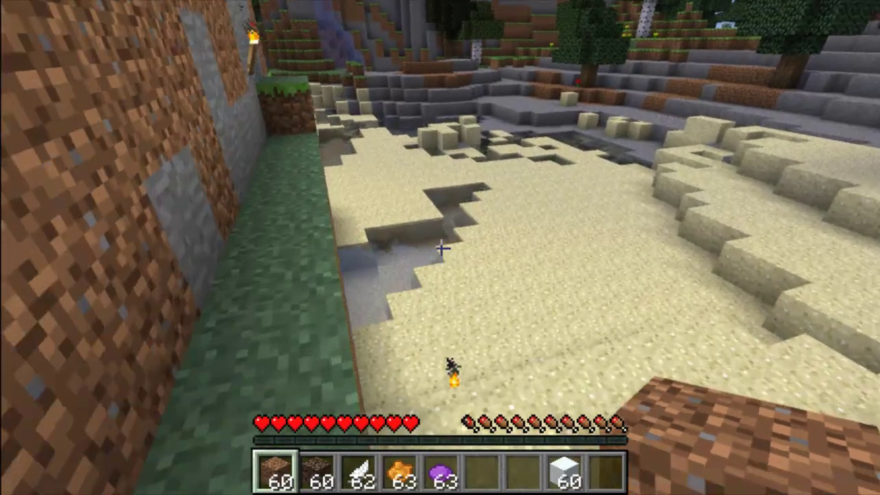
{"action": "key", "text": "s"}
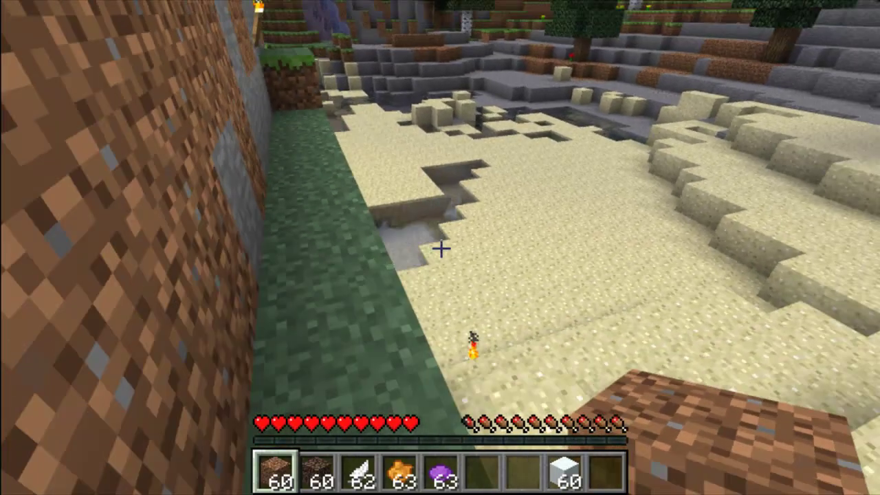
{"action": "key", "text": "d"}
{"action": "key", "text": "w"}
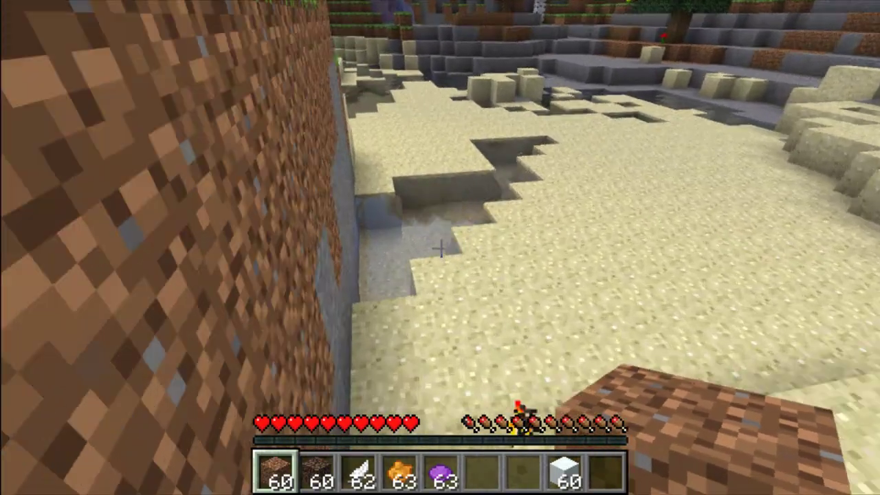
{"action": "key", "text": "w"}
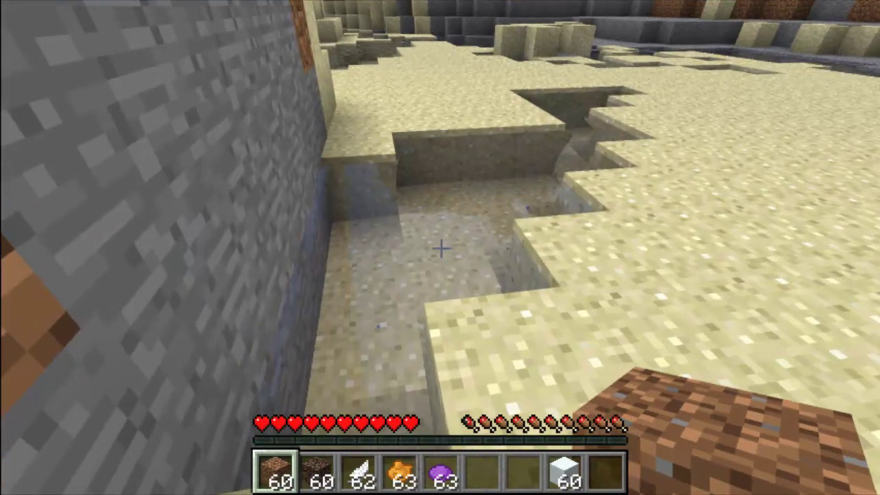
{"action": "key", "text": "w"}
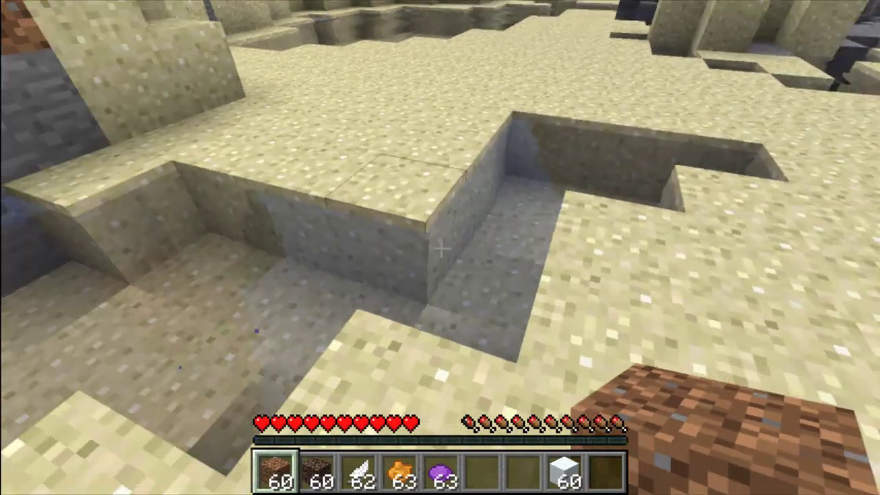
{"action": "key", "text": "d"}
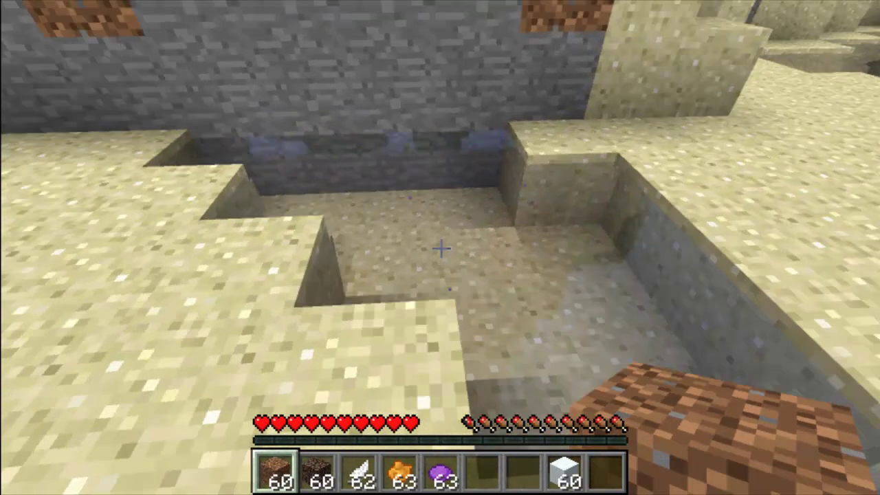
Walk around the sand pit and along the stone-lined pool to examine the shader's transparency and reflections on the shallow water.
{"action": "key", "text": "w"}
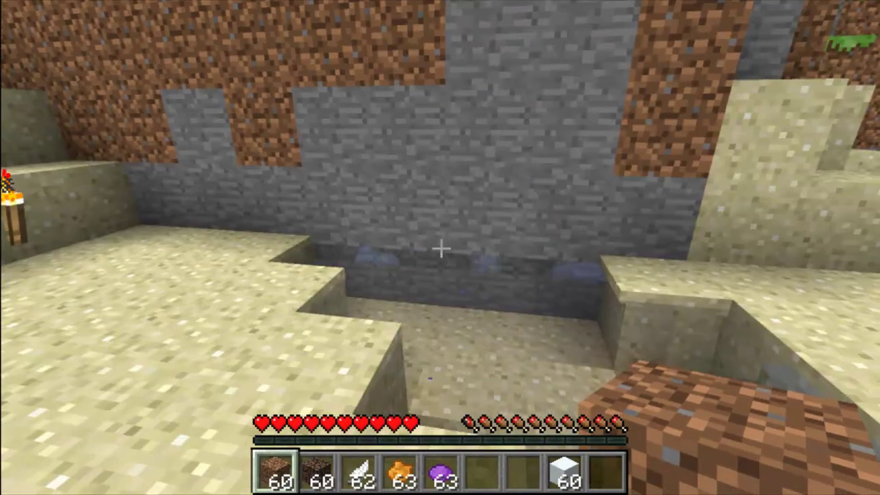
{"action": "key", "text": "w"}
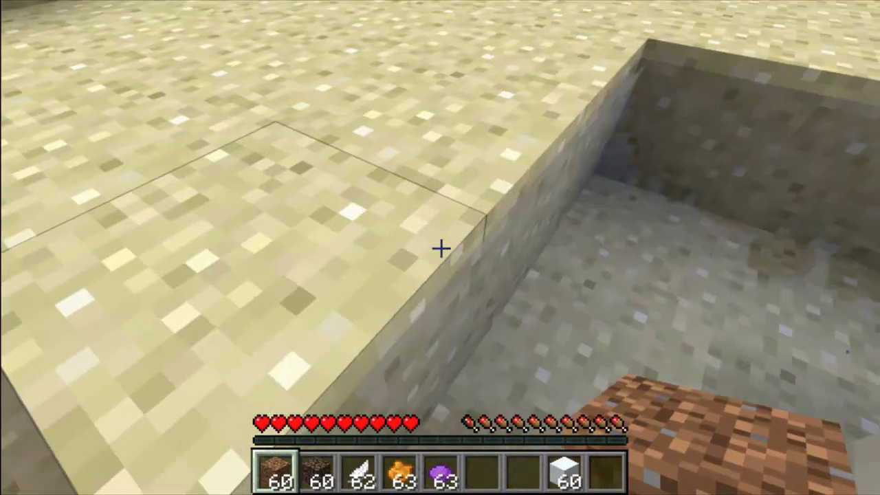
{"action": "key", "text": "w"}
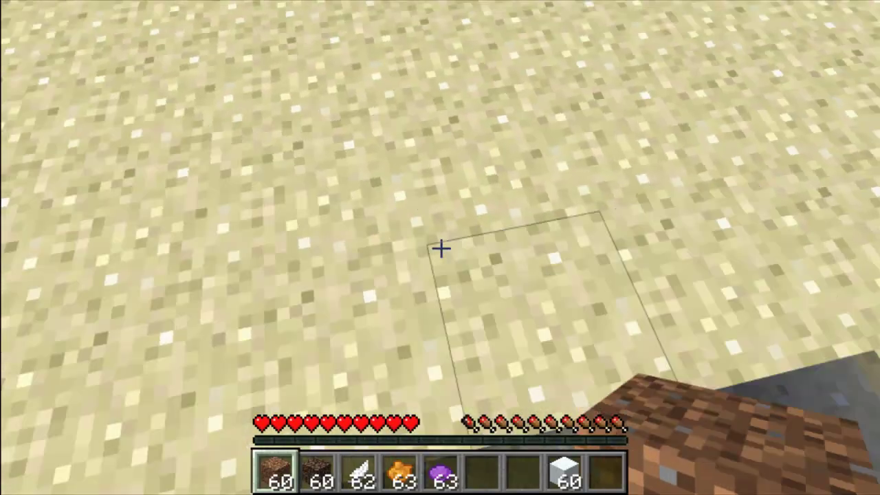
{"action": "key", "text": "w"}
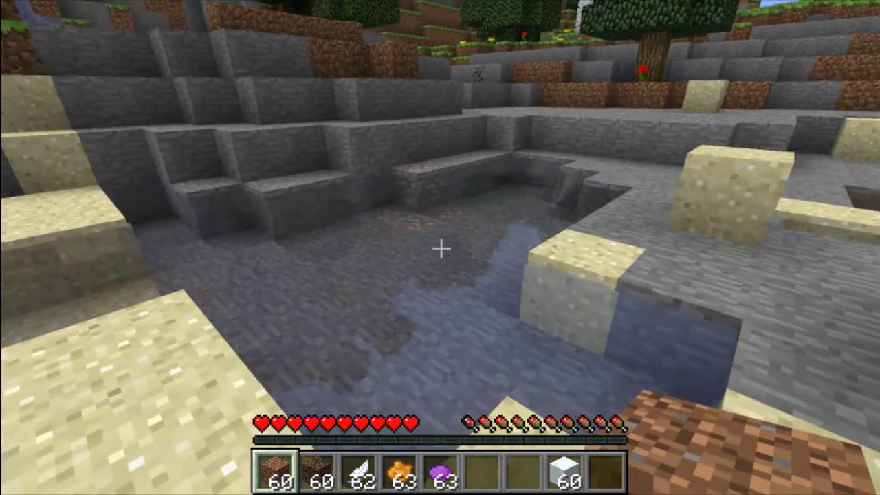
{"action": "key", "text": "w"}
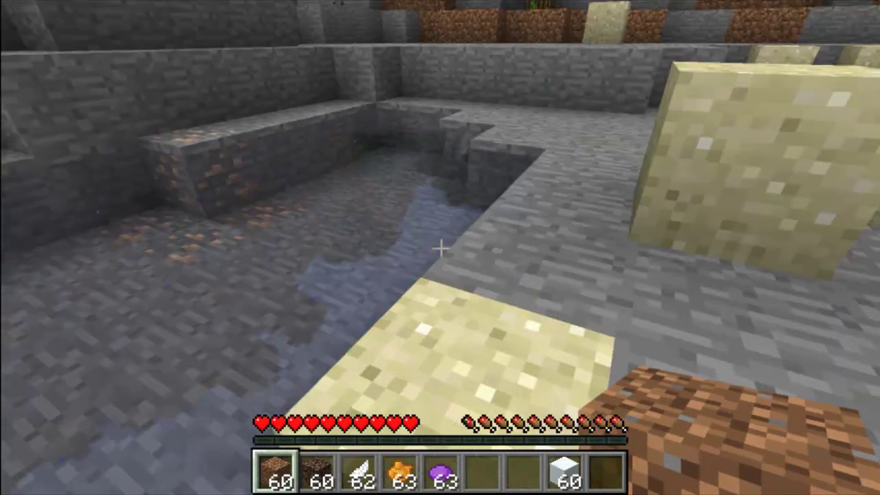
{"action": "key", "text": "w"}
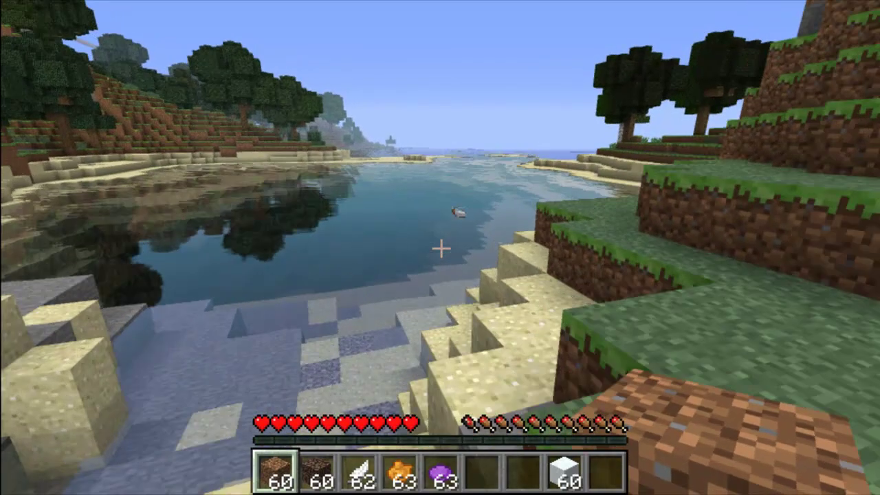
Go down the sandy lake shore into the shallows to inspect the water over the sand, gravel and stone blocks.
{"action": "key", "text": "w"}
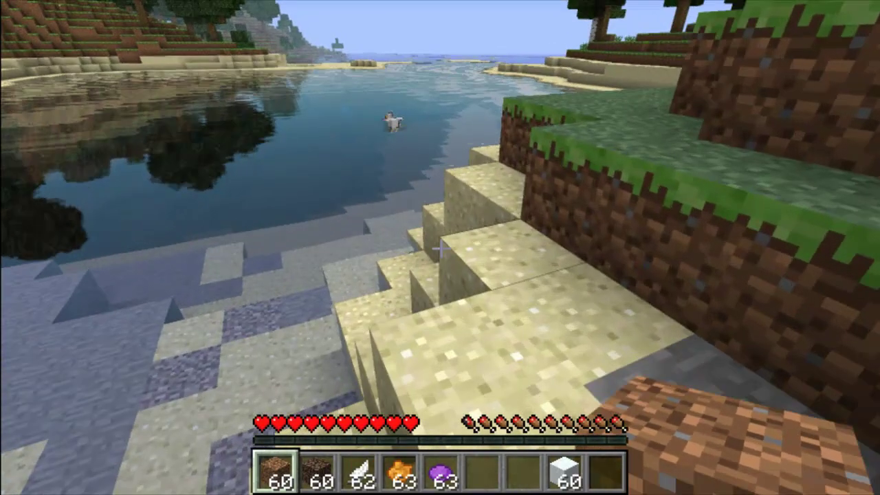
{"action": "key", "text": "space"}
{"action": "key", "text": "w"}
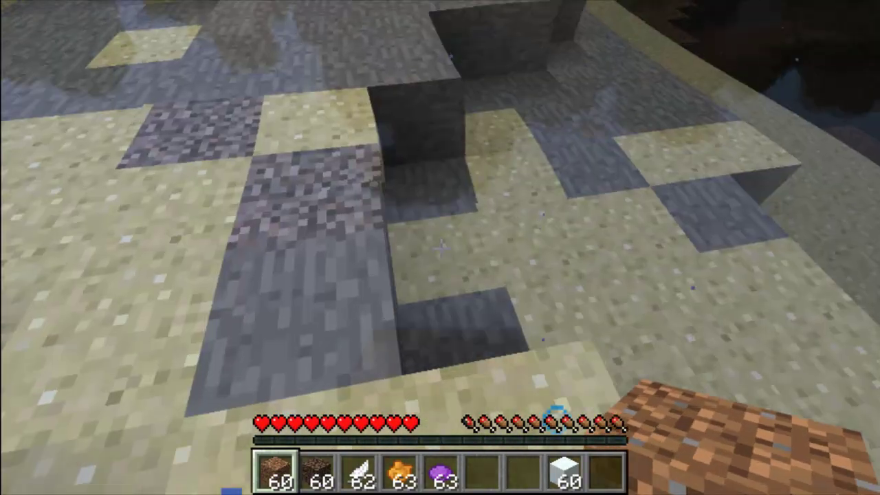
{"action": "key", "text": "w"}
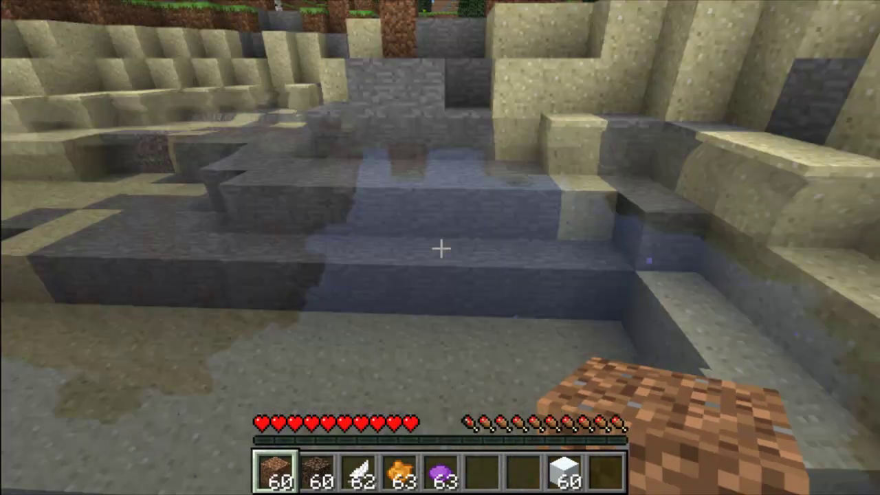
Climb back onto the grassy bank above the beach and view the reflections across the whole lake.
{"action": "key", "text": "space"}
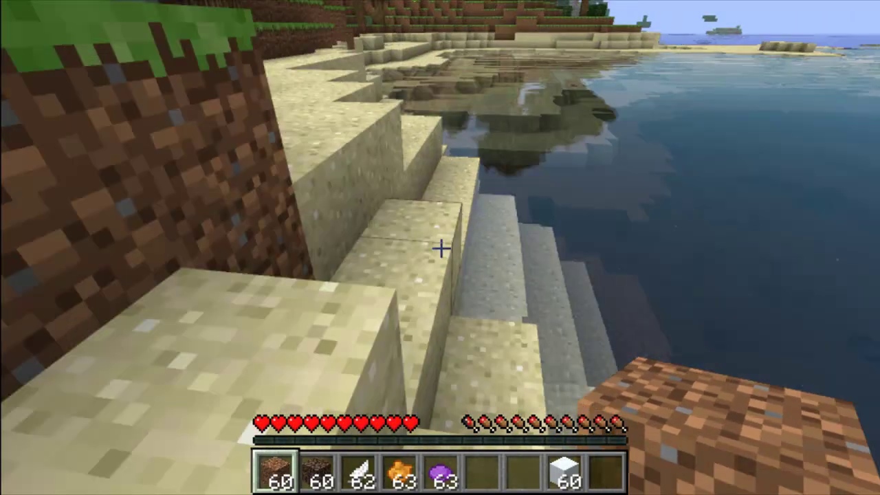
{"action": "key", "text": "s"}
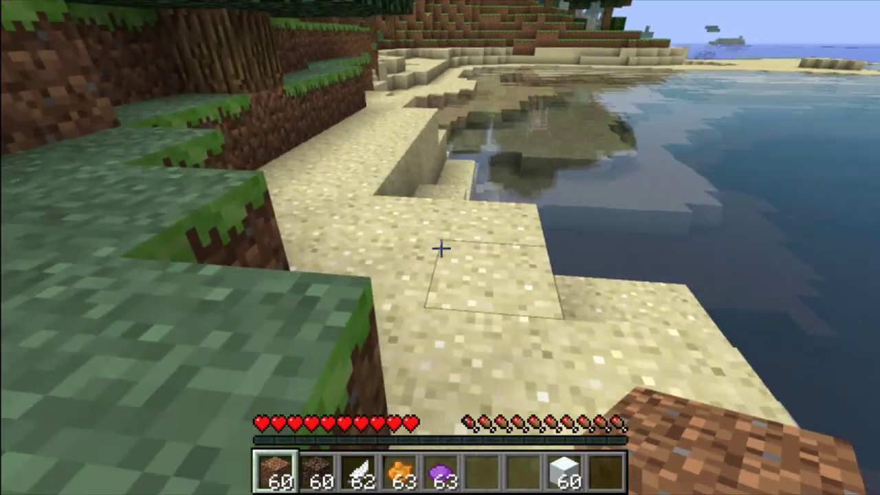
{"action": "key", "text": "space"}
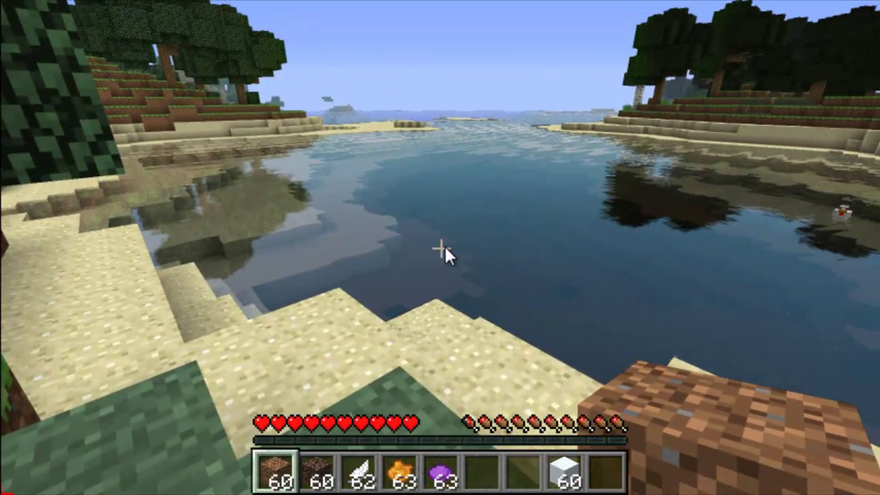